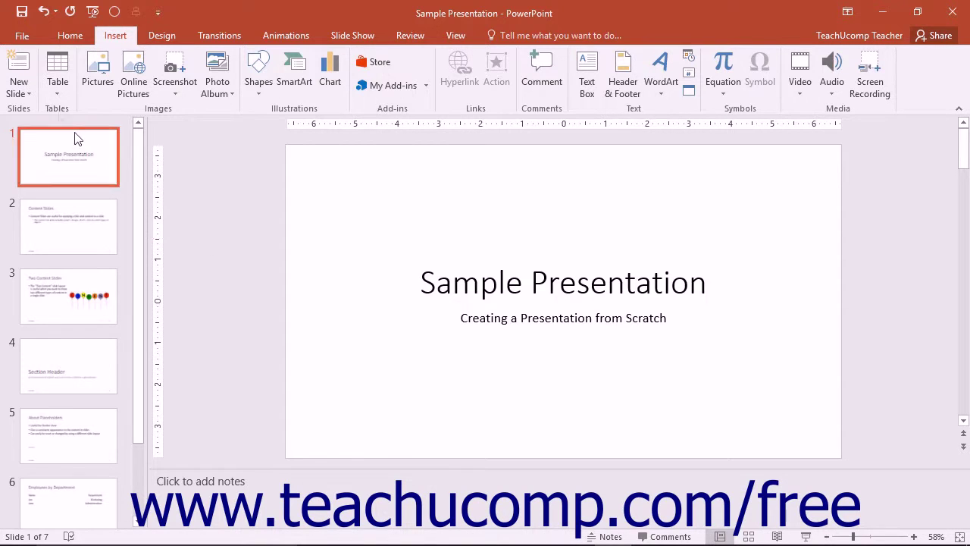
Step: Switch to Backstage view to show Sample Presentation's Info page
click(23, 38)
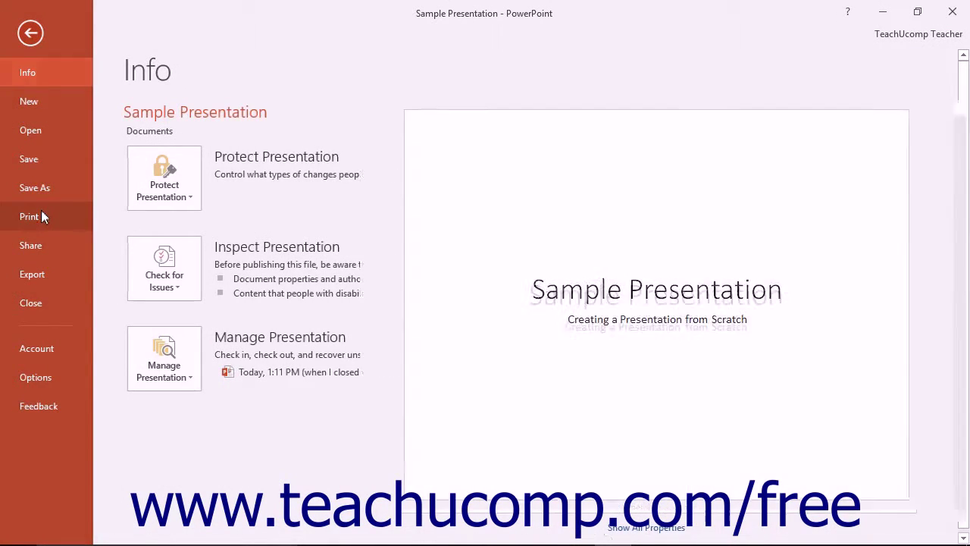
Step: Show the Print page, zoom the preview to 106%, then fit the slide back to the page
click(41, 216)
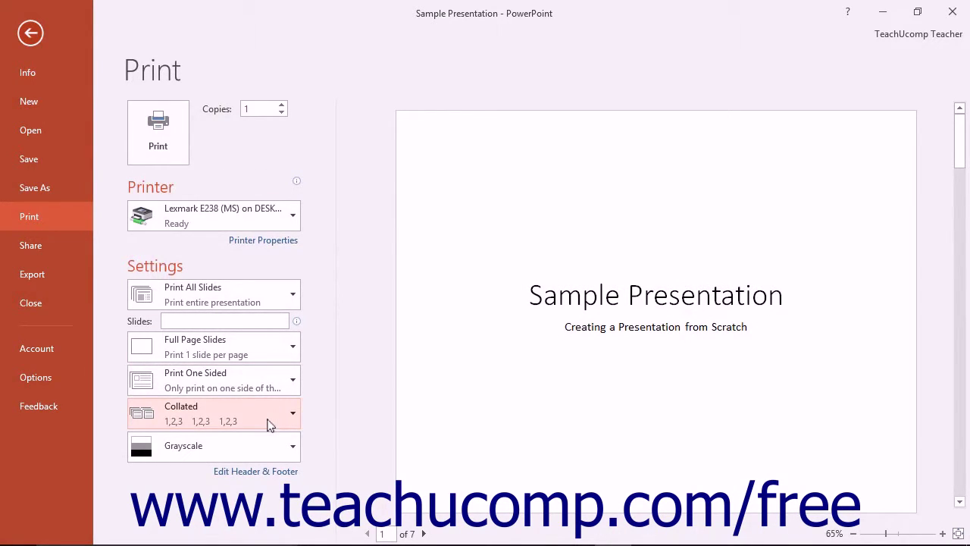
click(532, 225)
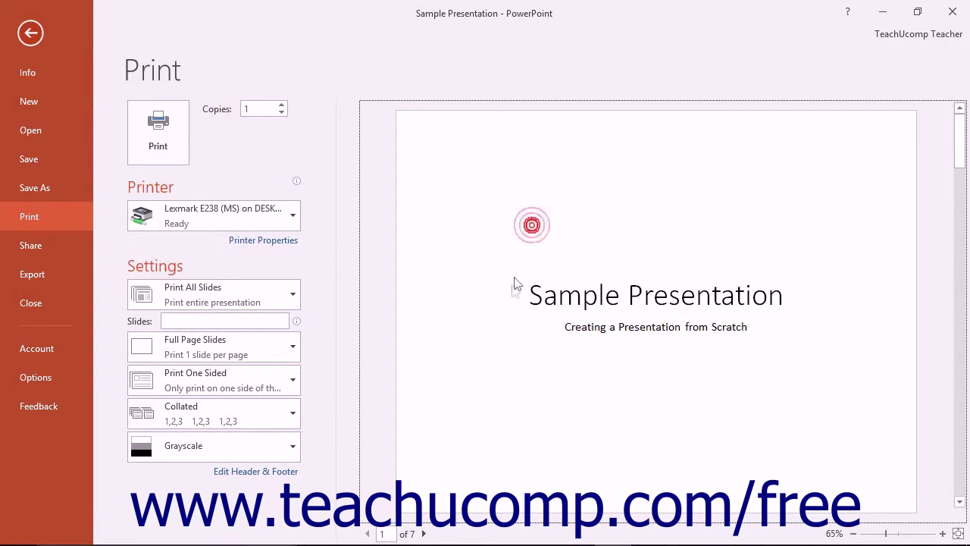
click(900, 537)
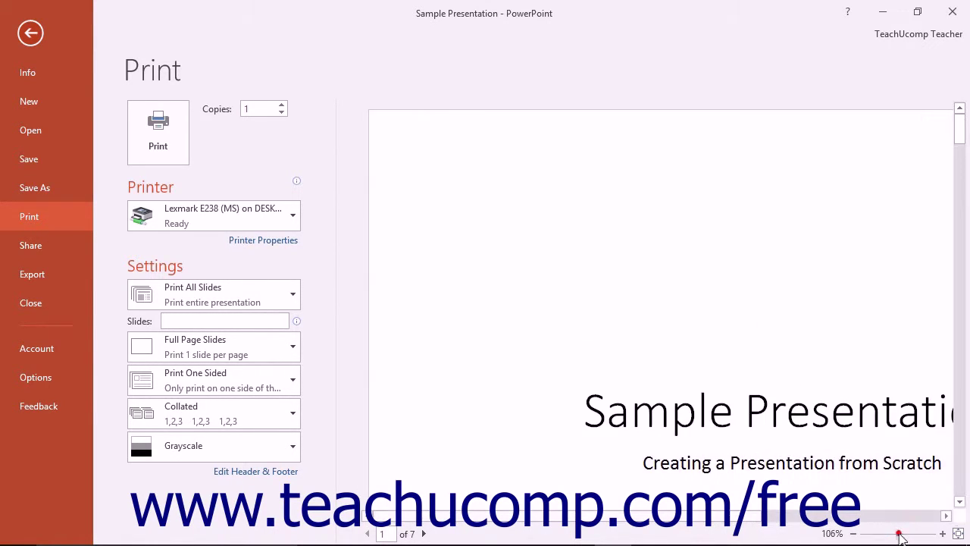
click(958, 534)
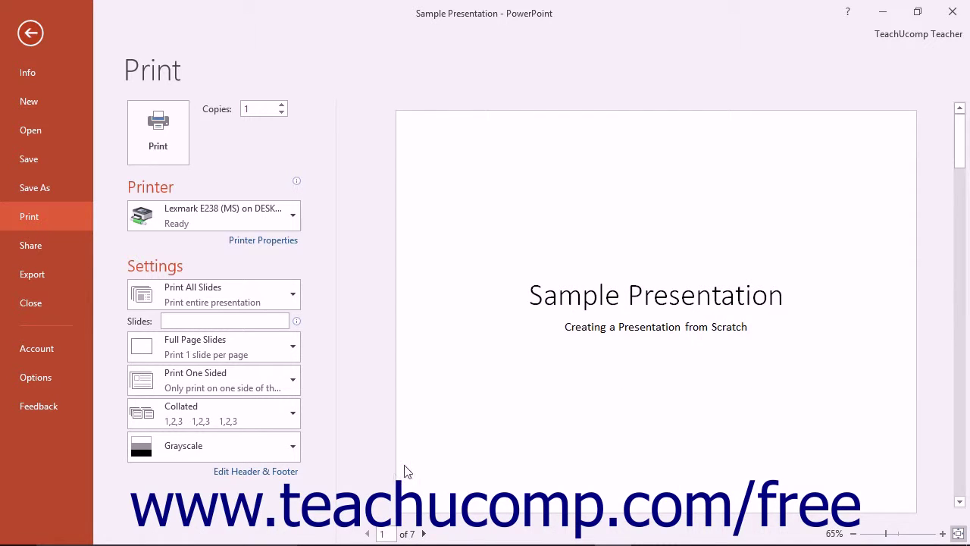
Step: Page the preview forward to slide 5, back to 4, then jump directly to slide 3
click(423, 534)
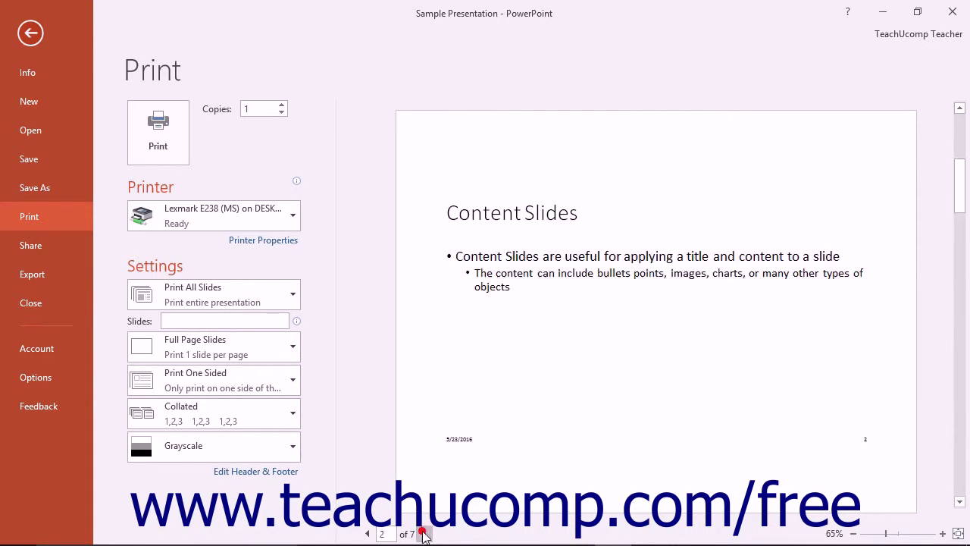
click(423, 533)
click(423, 534)
click(423, 533)
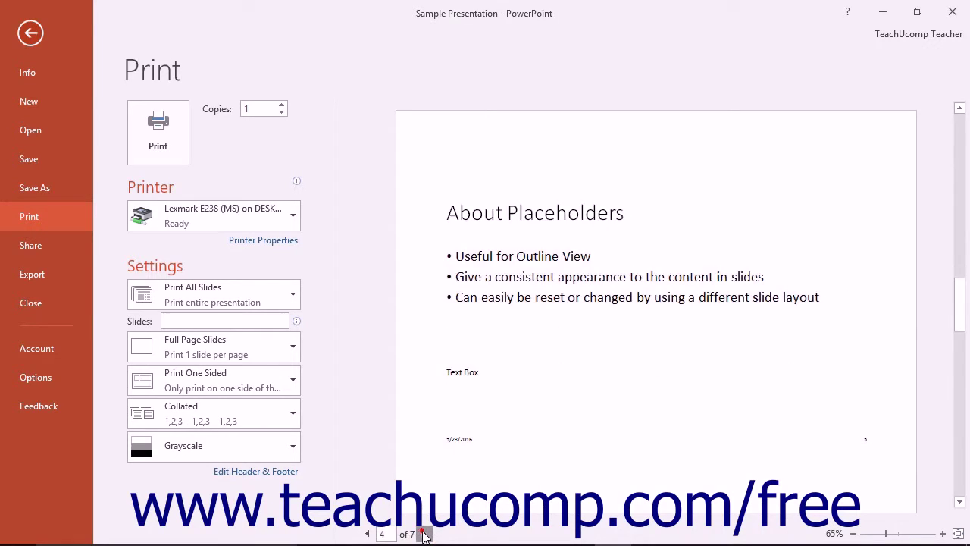
click(367, 534)
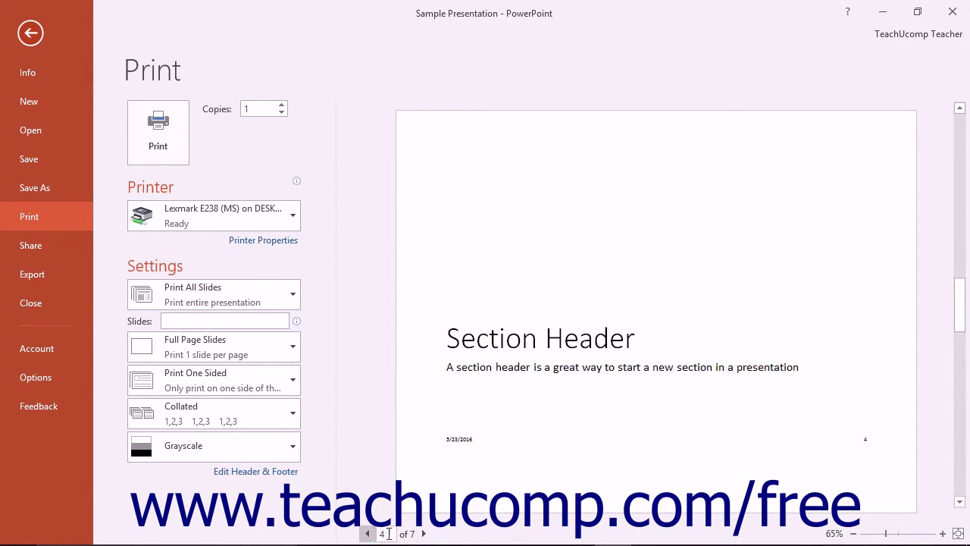
double_click(386, 534)
text(3)
key(Return)
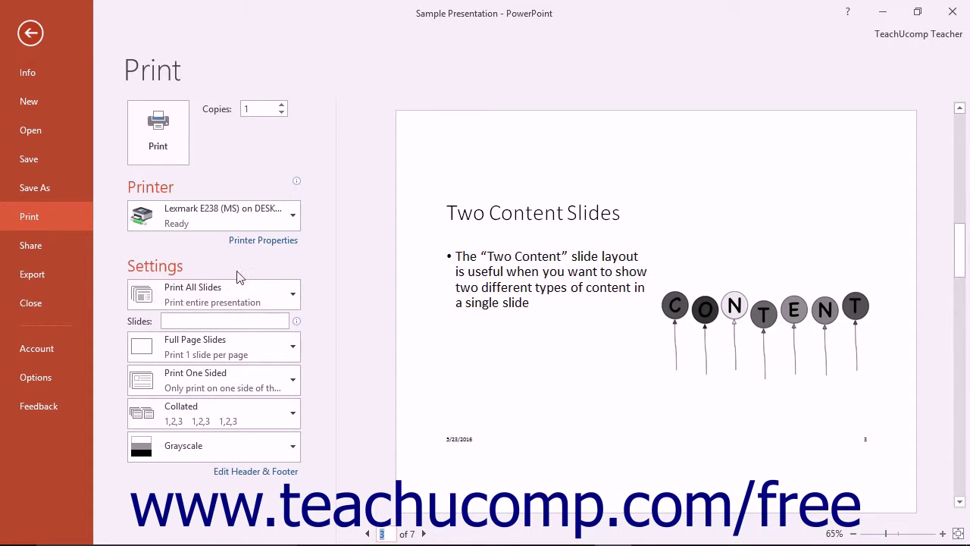
Step: Raise the number of copies from 1 to 2
double_click(260, 109)
click(279, 106)
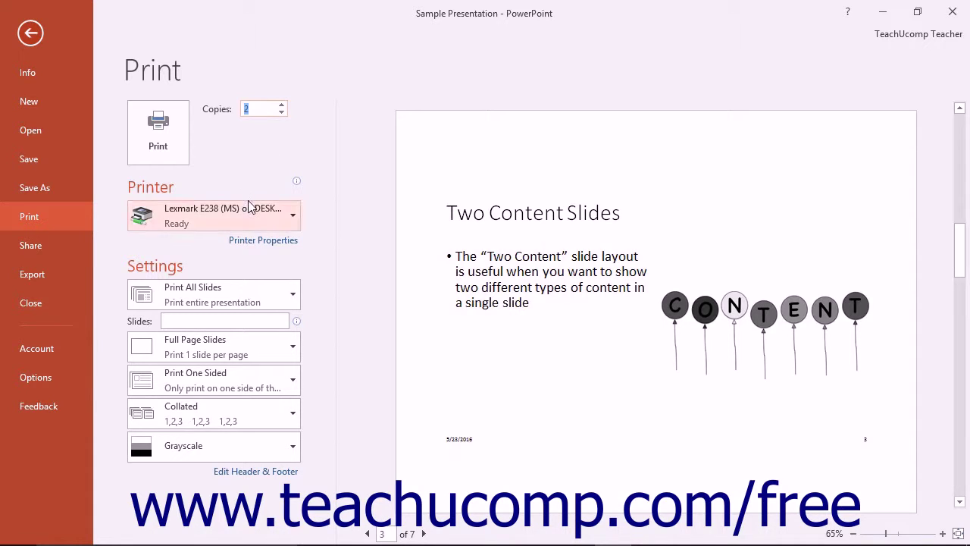
mouse_move(250, 207)
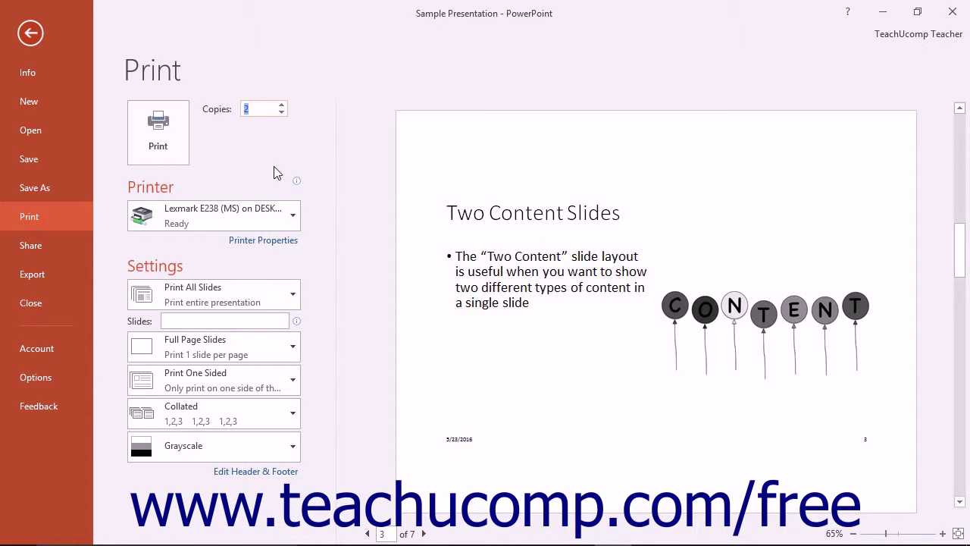
Step: Try a Custom Range for the slides to print, then revert to Print All Slides
click(202, 274)
click(264, 303)
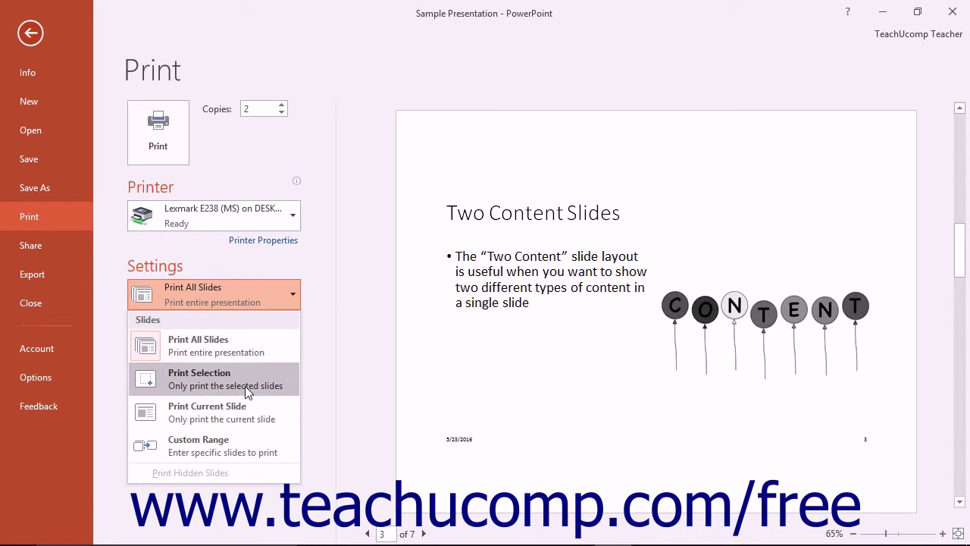
click(242, 444)
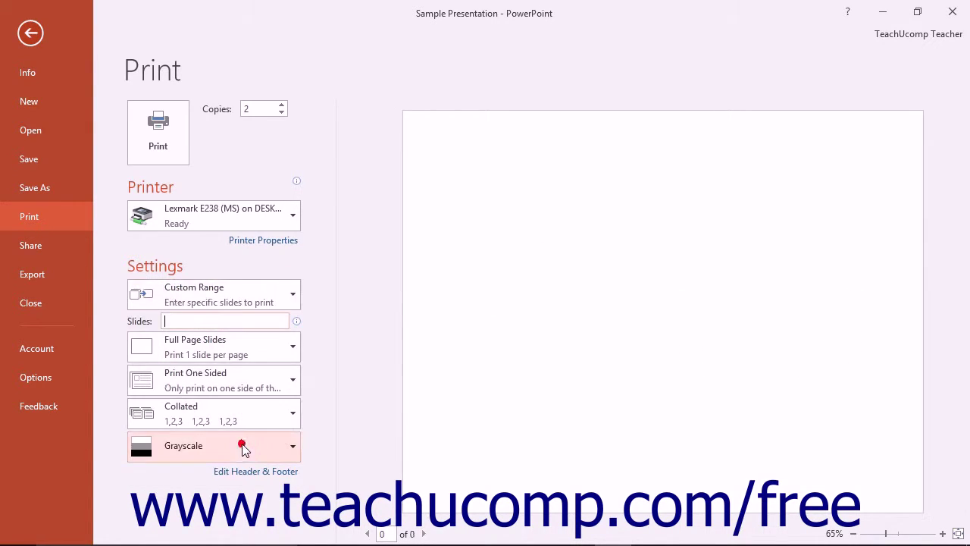
click(299, 322)
click(265, 300)
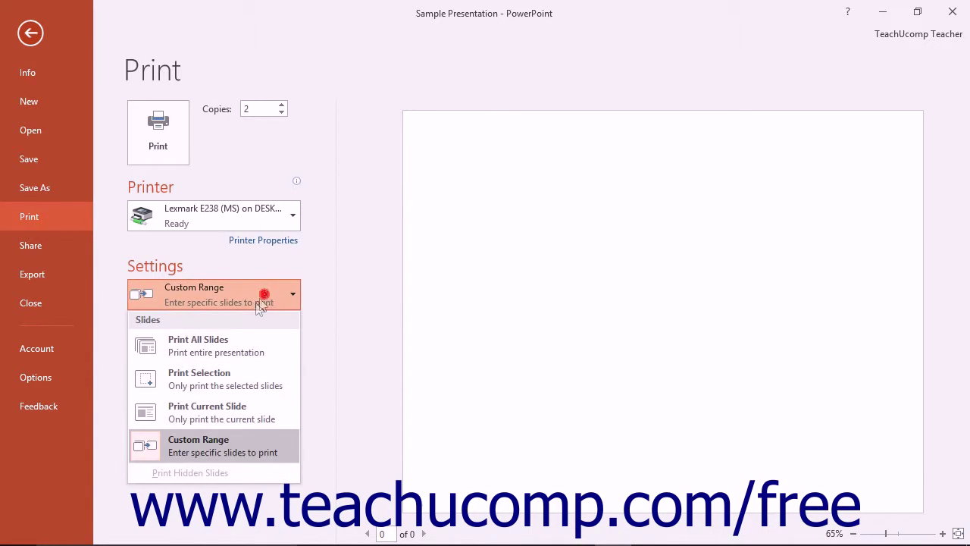
click(231, 338)
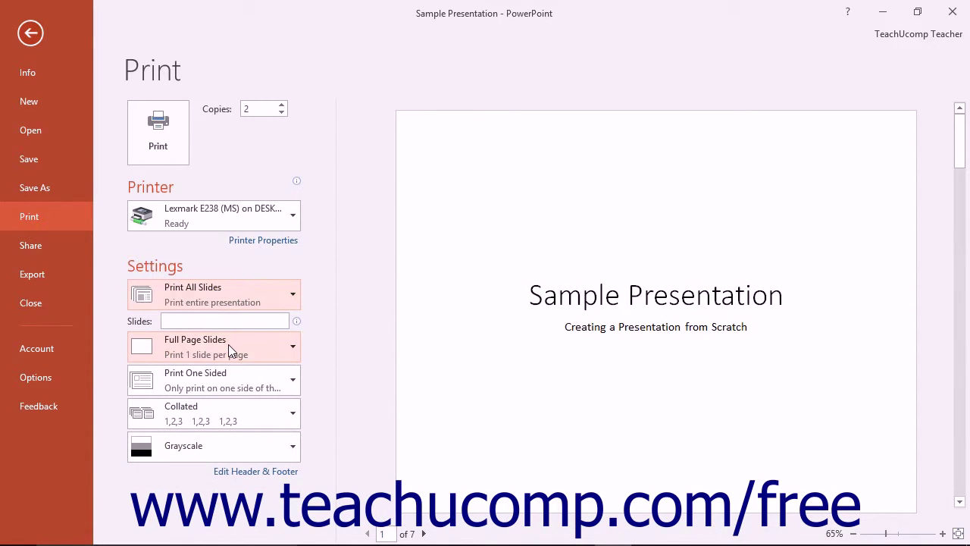
Step: Keep Full Page Slides as the print layout and bring up the collation options
click(228, 344)
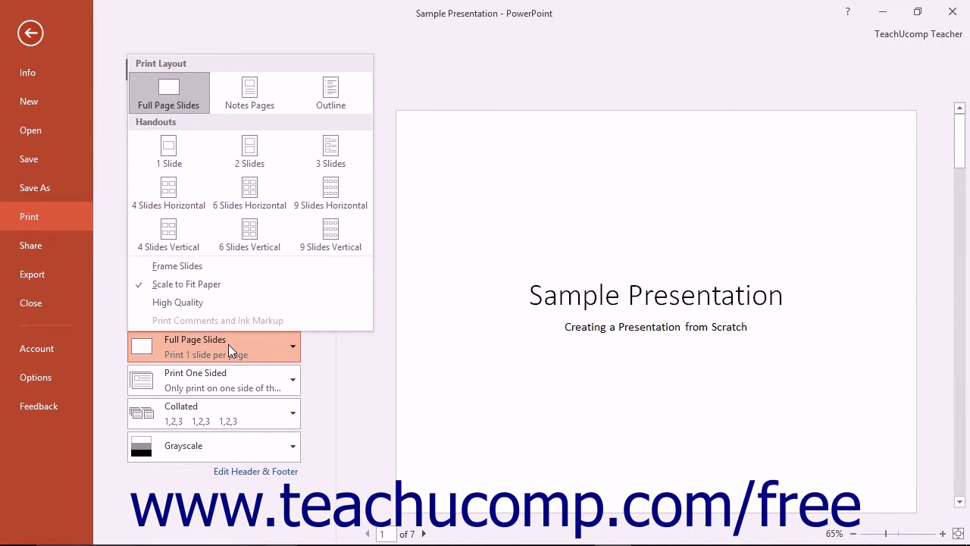
click(228, 344)
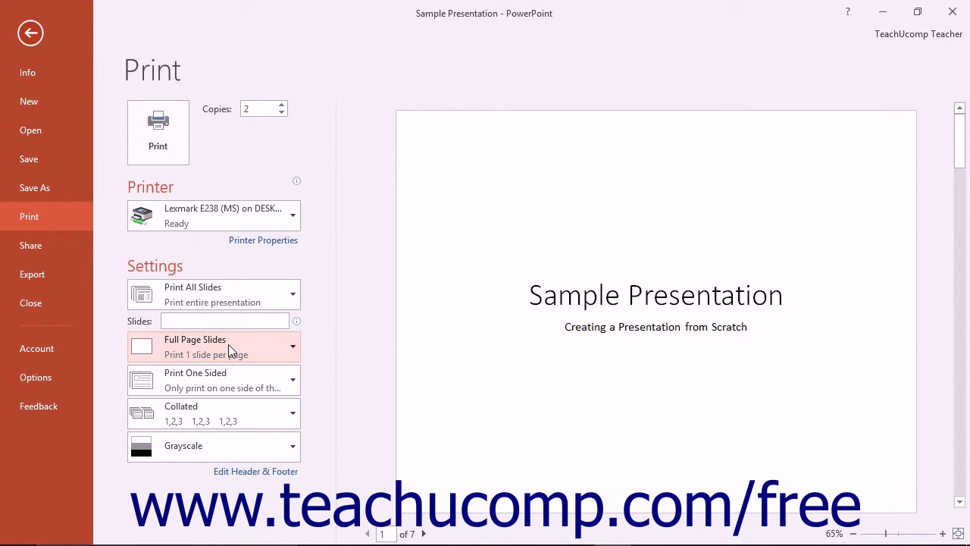
click(252, 405)
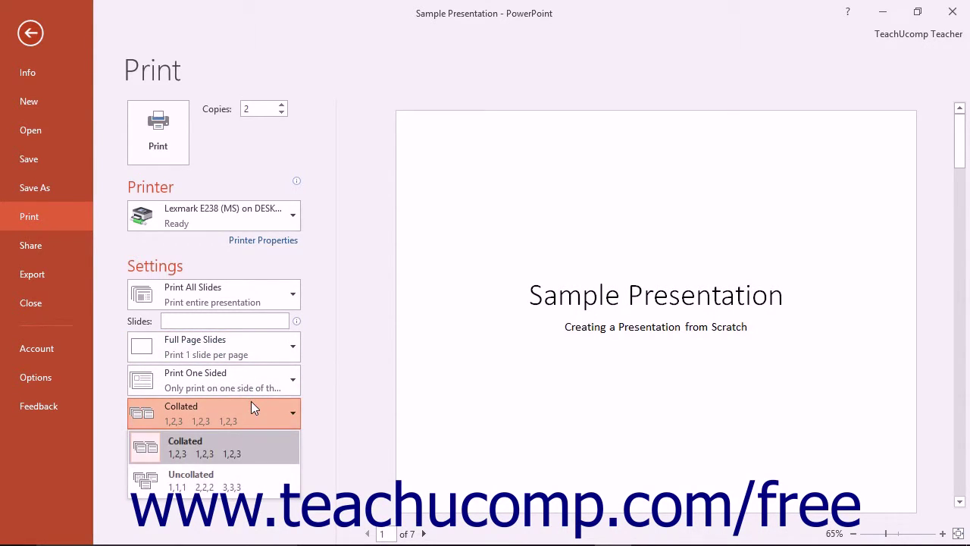
click(251, 401)
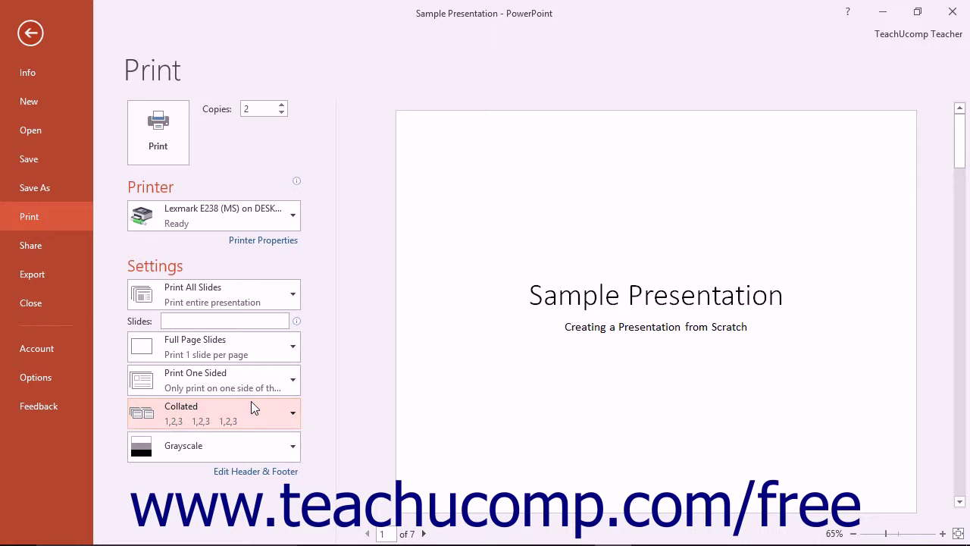
click(251, 445)
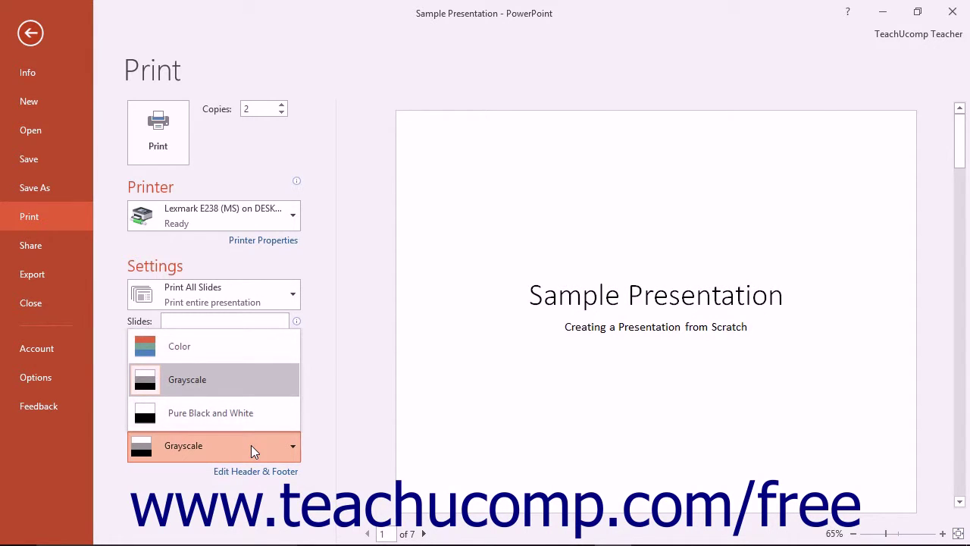
click(251, 445)
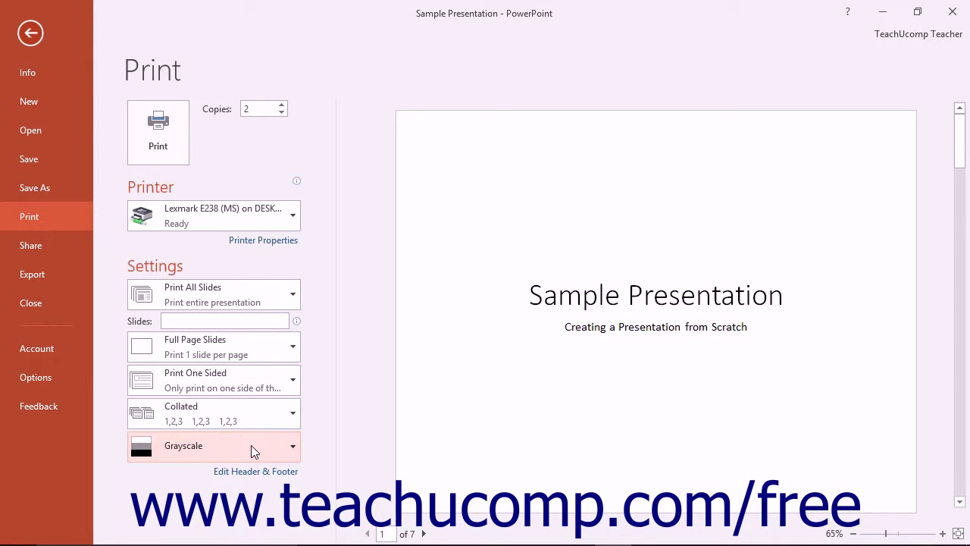
click(262, 384)
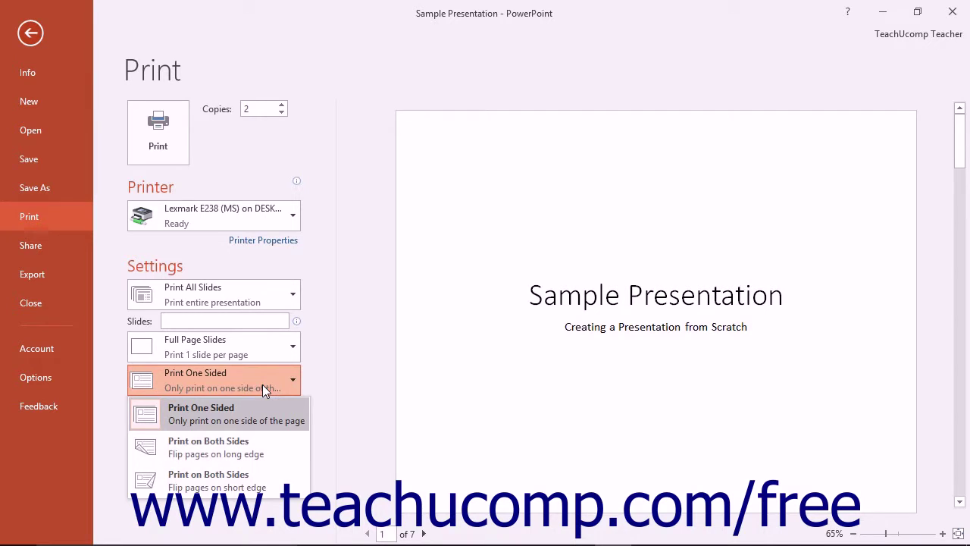
click(262, 385)
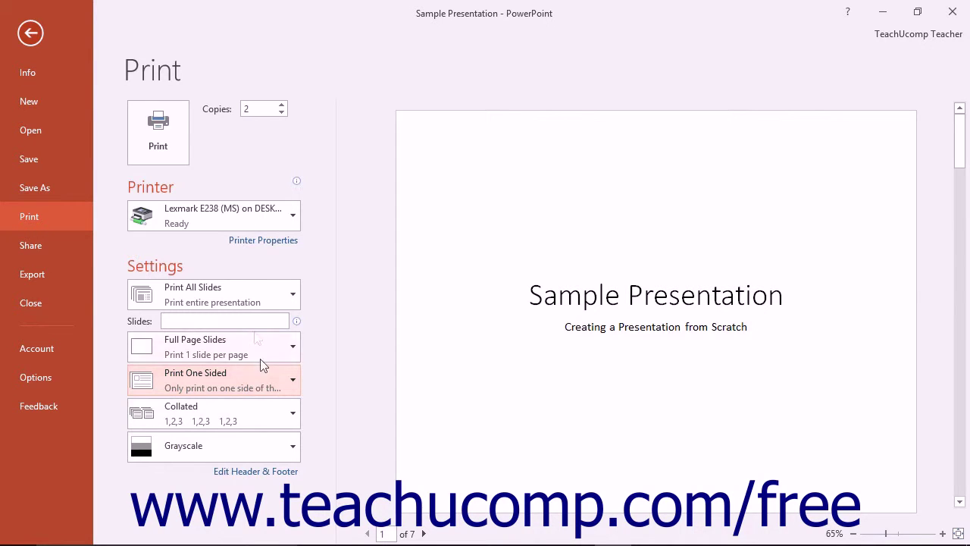
Step: Print 2 collated grayscale copies of all 7 slides on the Lexmark E238
click(159, 132)
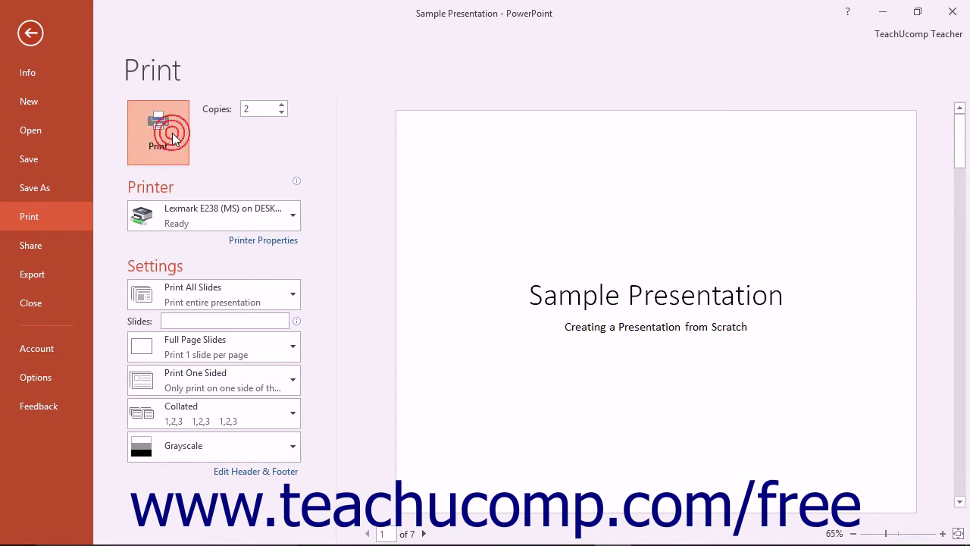